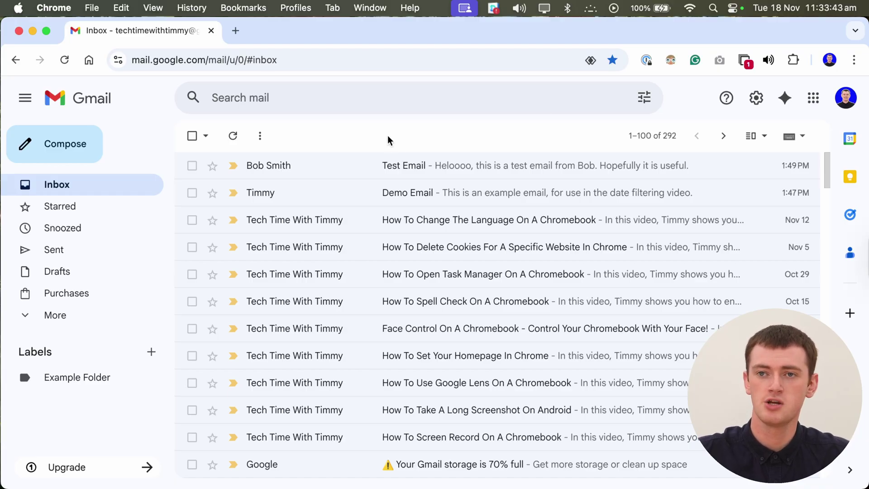
# Enter the query after:2025/2/1 in the Gmail search box without running it
pyautogui.click(282, 102)
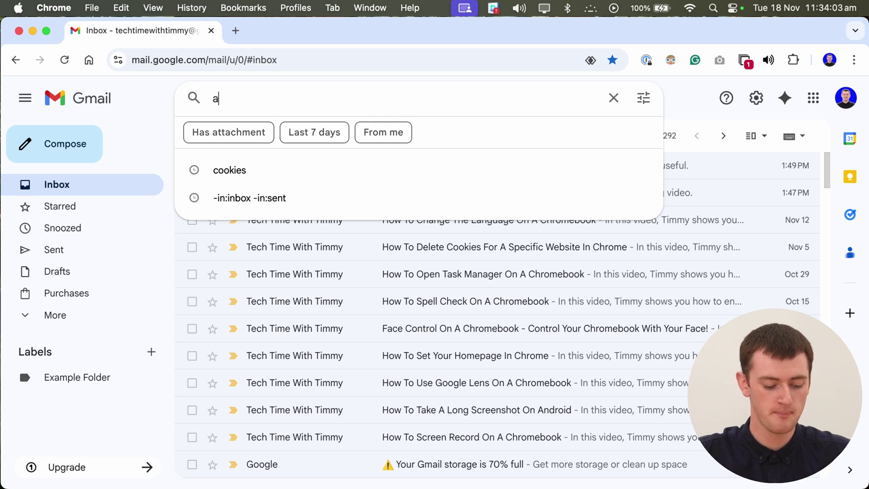
pyautogui.write('after:2')
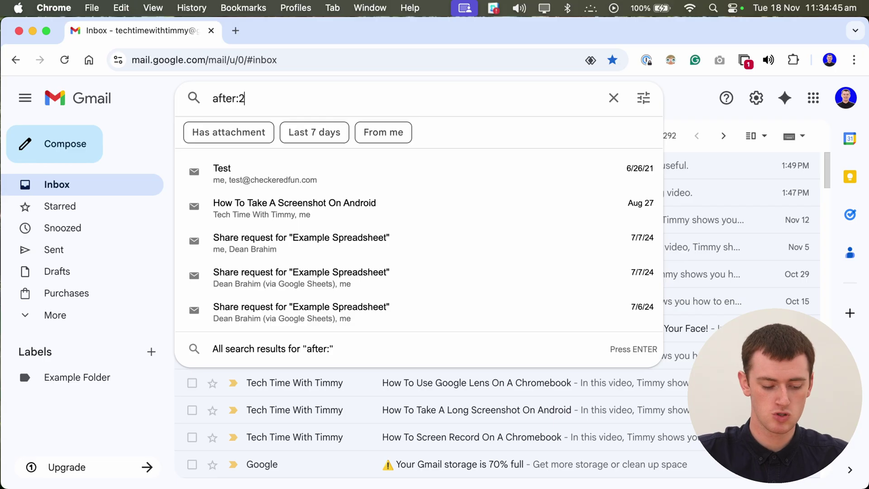
pyautogui.write('025/2/1')
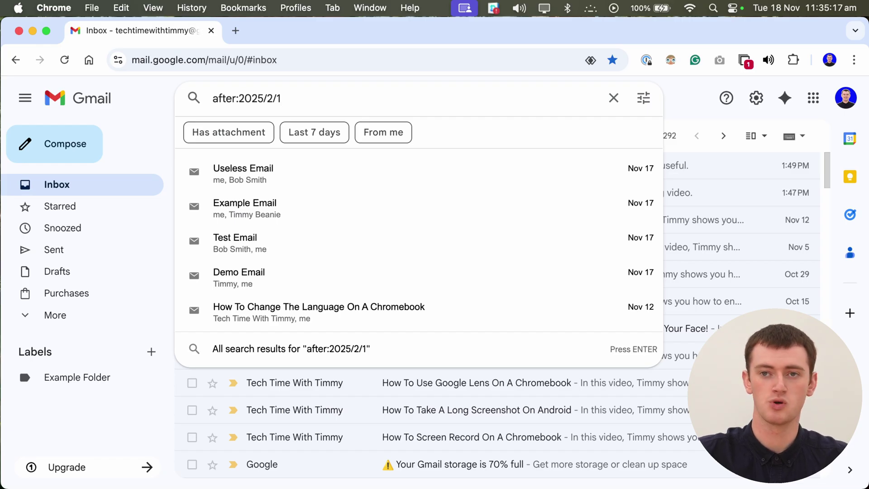
# Extend the query with before:2025/2/28 and run it, returning 4 February emails
pyautogui.write('before:202')
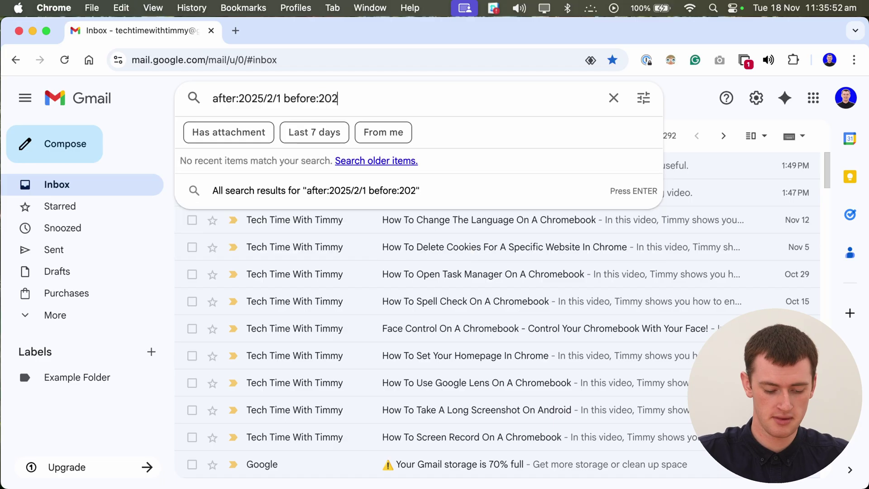
pyautogui.write('5/2/28')
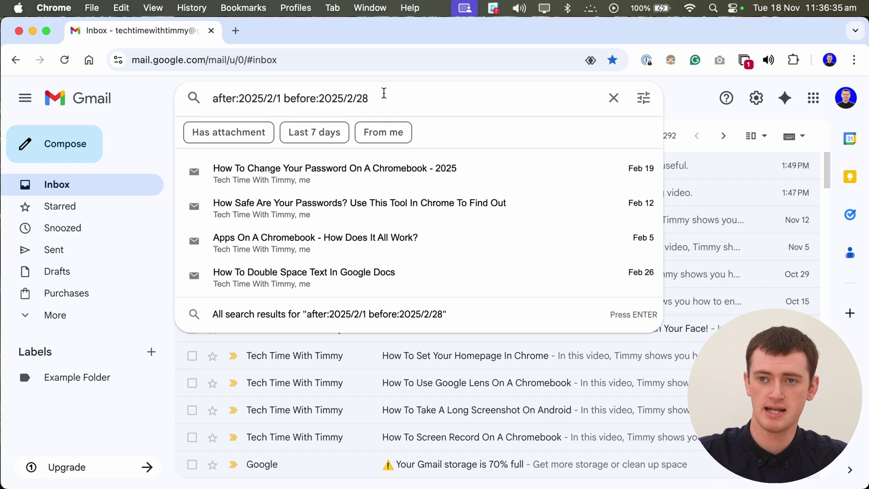
pyautogui.press('Return')
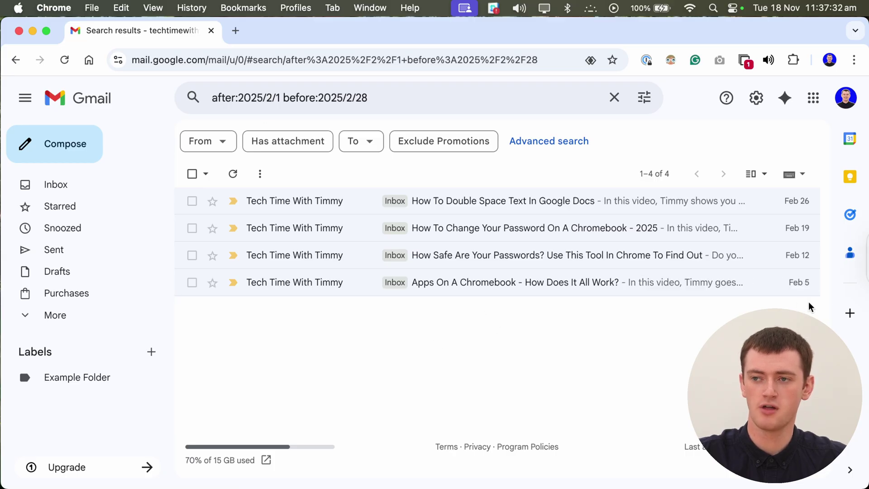
# Narrow the range to after:2025/2/5 before:2025/2/6, leaving a single Feb 5 email
pyautogui.click(259, 99)
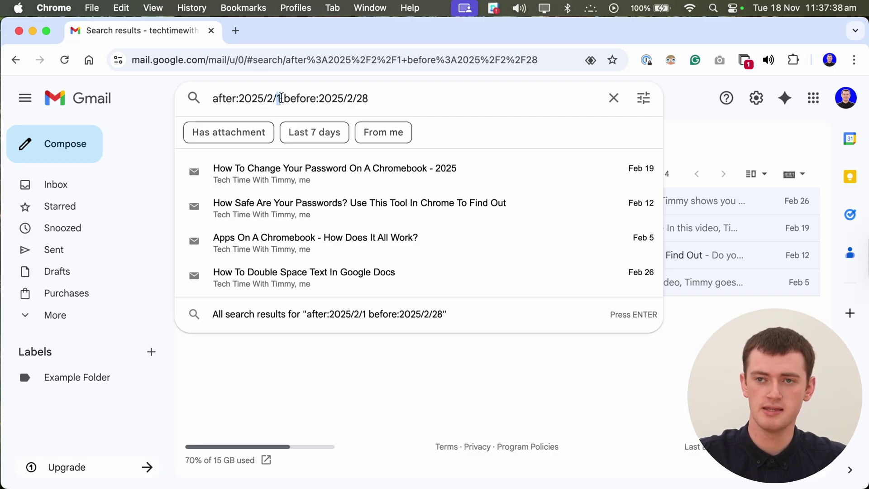
pyautogui.write('5')
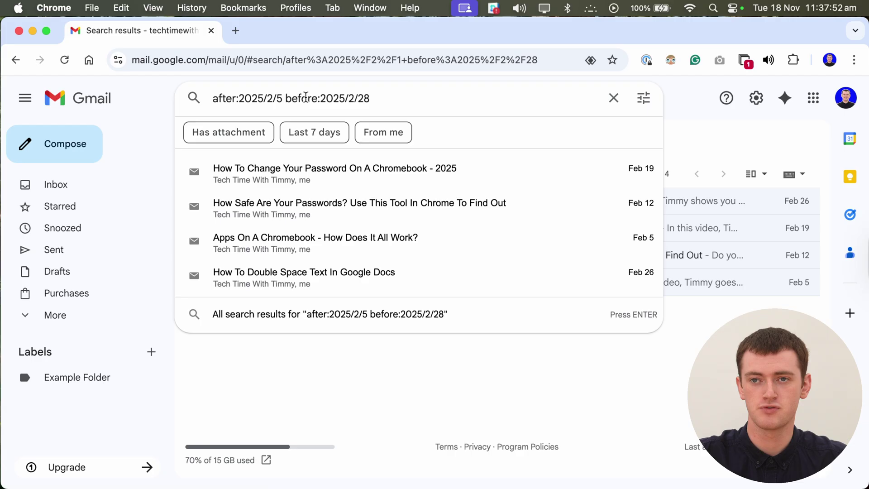
pyautogui.moveTo(372, 98); pyautogui.dragTo(357, 97)
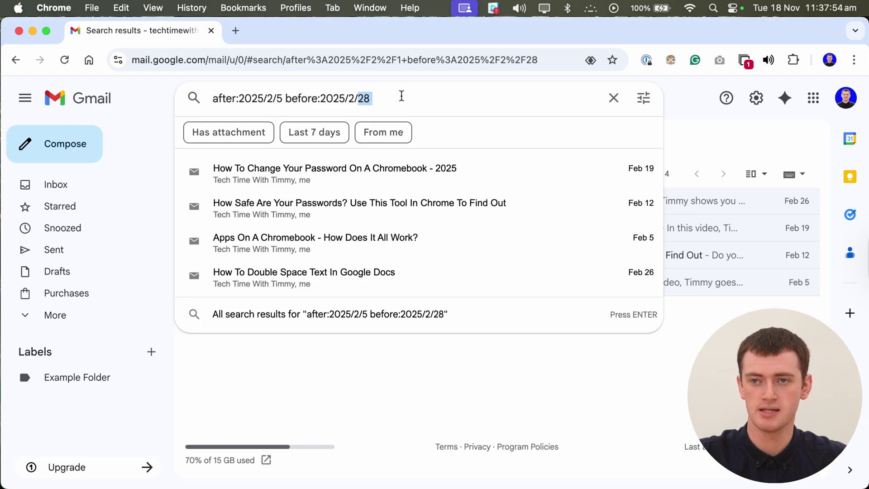
pyautogui.write('6')
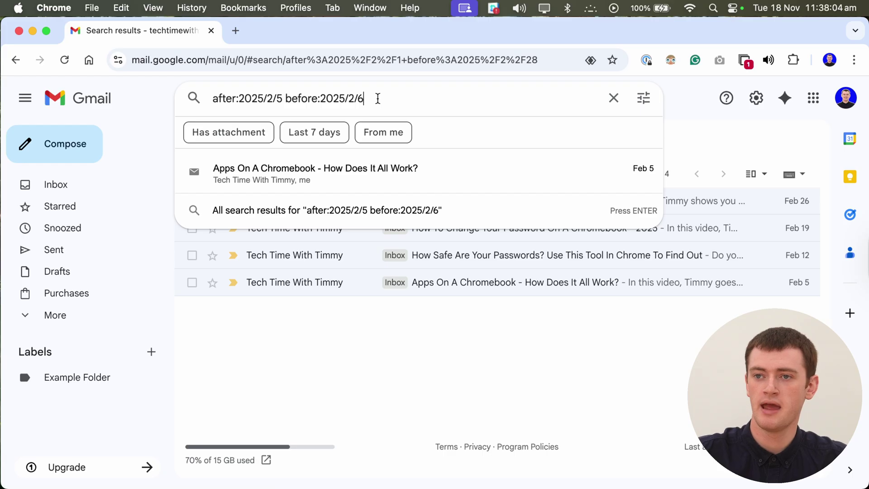
pyautogui.press('Return')
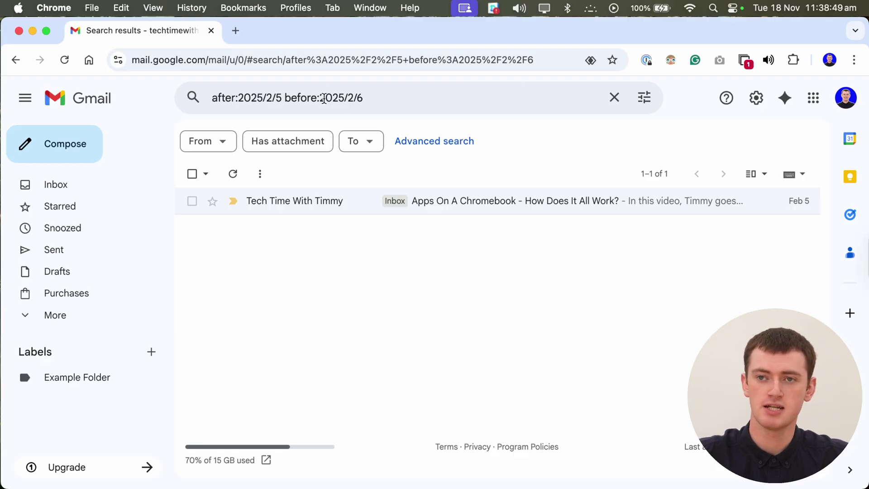
pyautogui.click(395, 97)
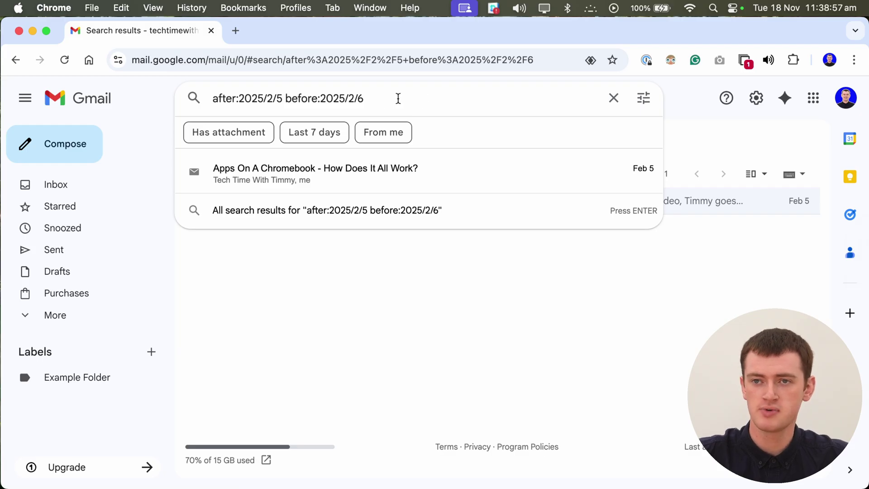
# Change the months to search after:2025/5/5 before:2025/10/6, returning 23 emails
pyautogui.doubleClick(271, 98)
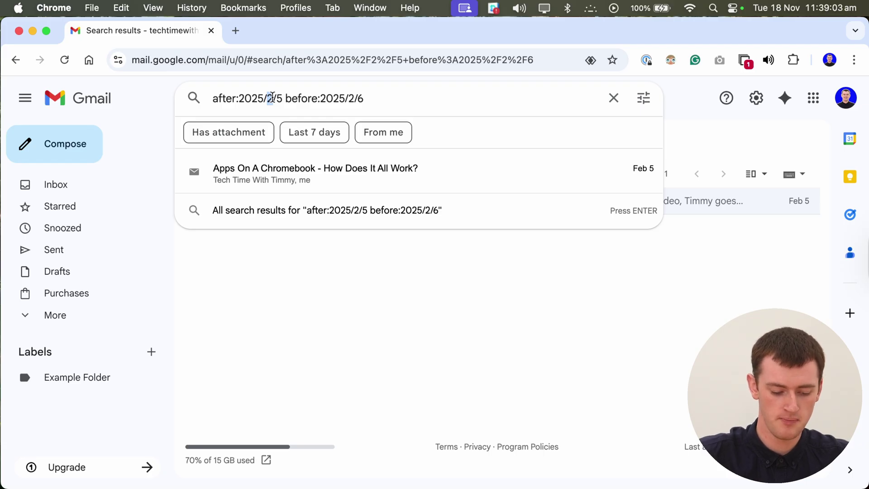
pyautogui.write('5')
pyautogui.doubleClick(351, 99)
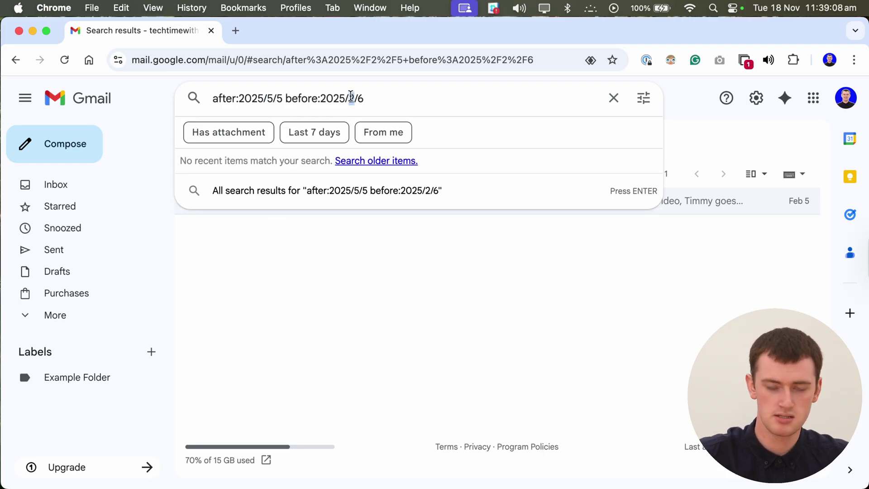
pyautogui.write('10')
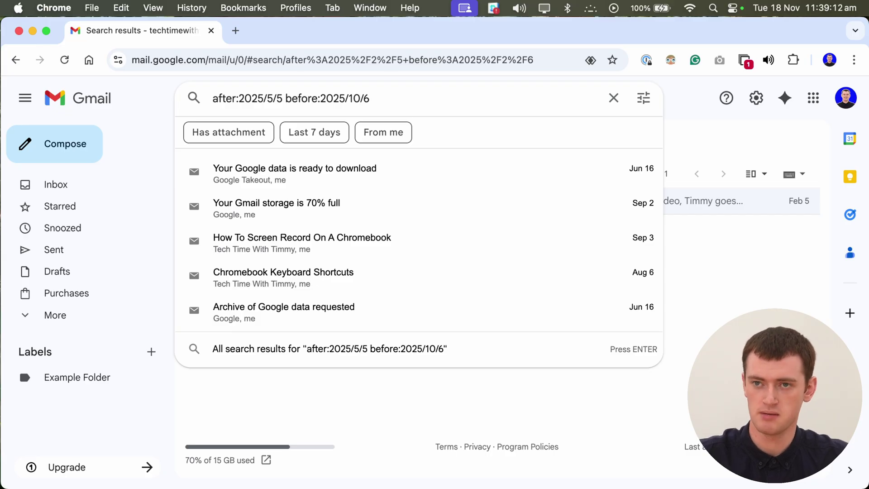
pyautogui.click(426, 94)
pyautogui.press('Return')
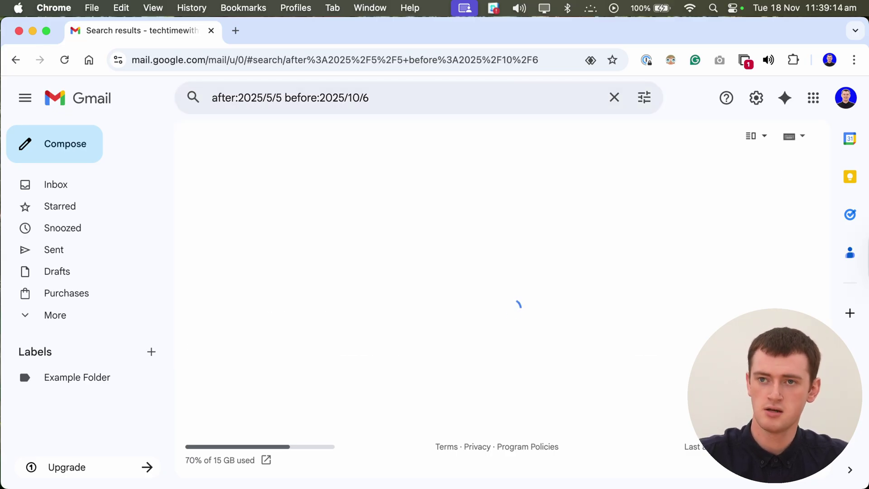
pyautogui.scroll(-8, 549, 291)
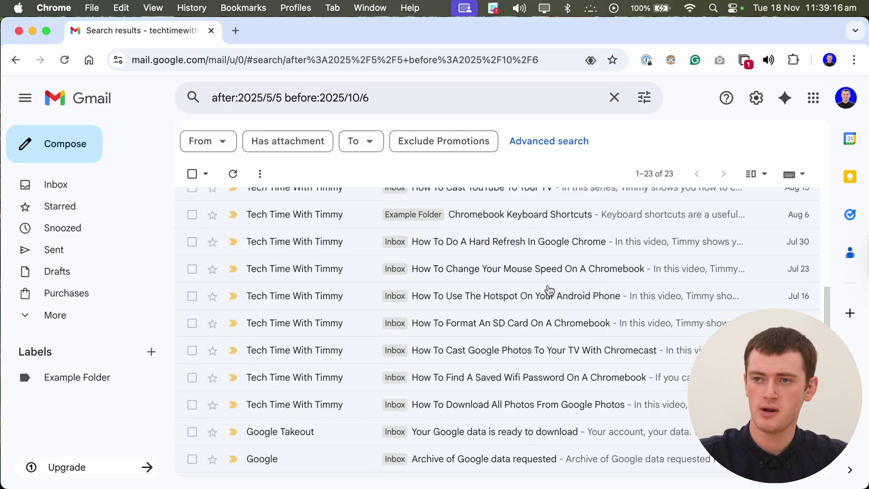
pyautogui.scroll(10, 549, 287)
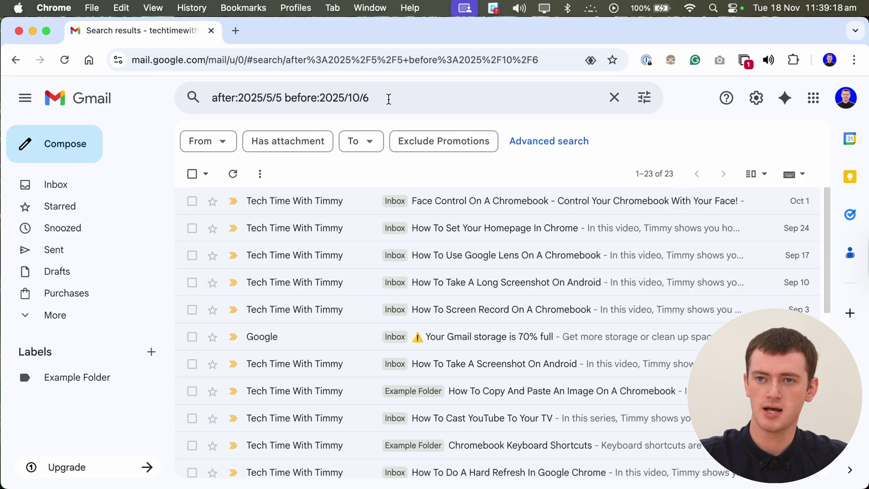
pyautogui.click(414, 95)
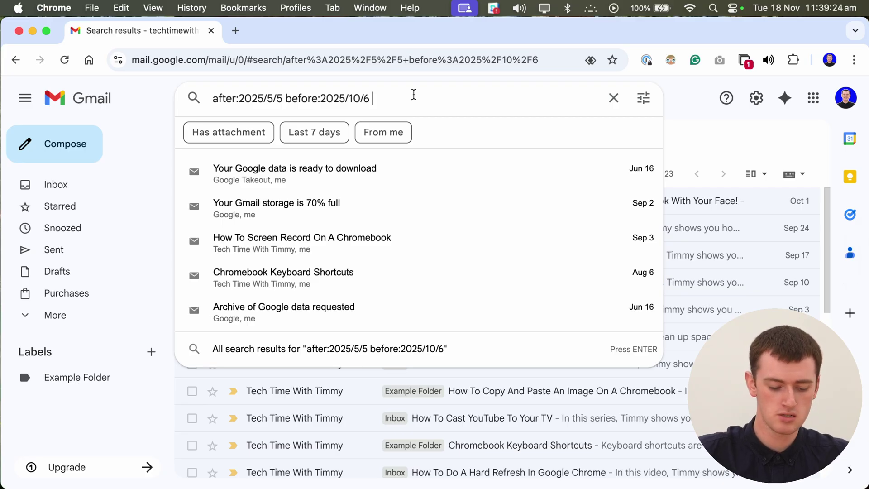
# Add the keyword tv to the May–October date search, leaving 2 emails
pyautogui.write('tv')
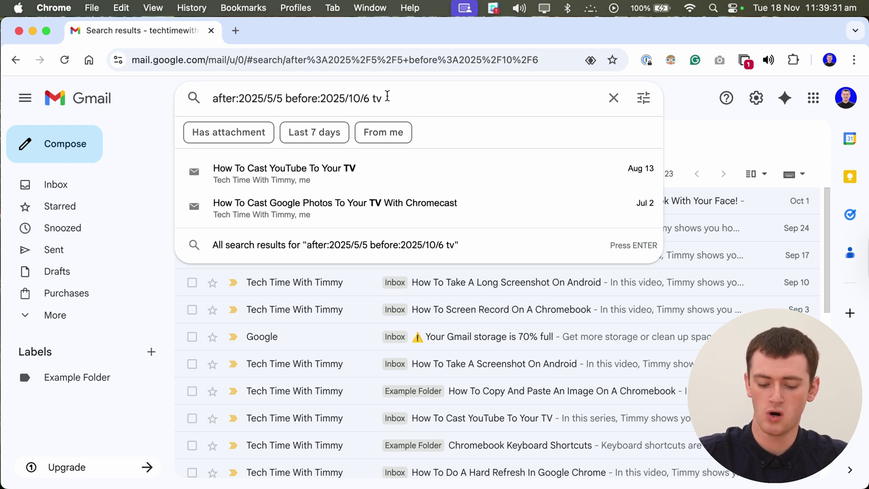
pyautogui.press('Return')
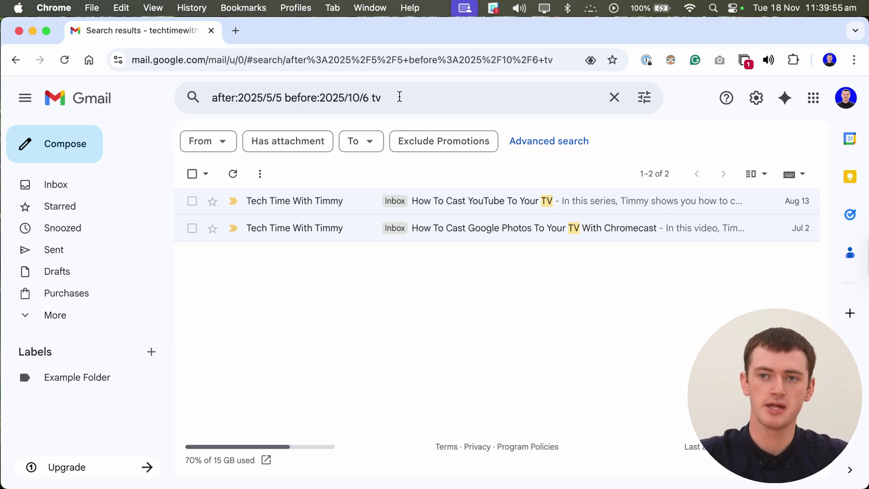
pyautogui.click(400, 96)
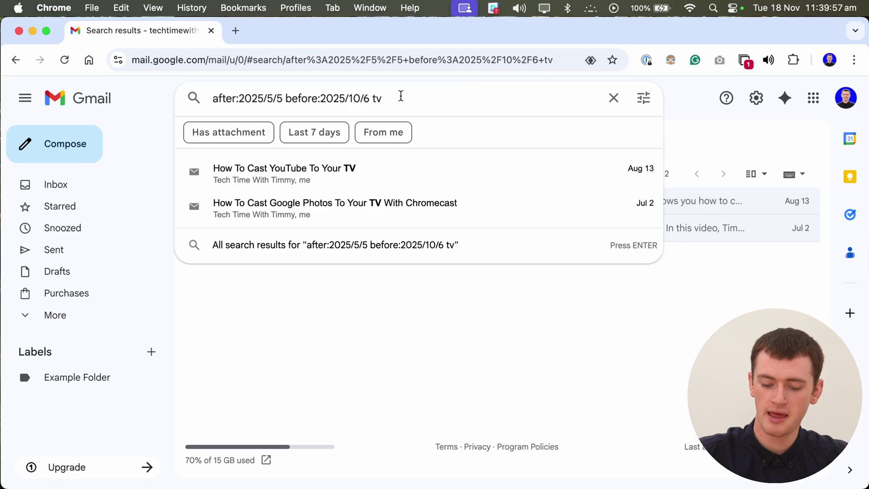
# Replace tv with in:inbox in the date search, listing 21 inbox emails
pyautogui.press('BackSpace')
pyautogui.press('BackSpace')
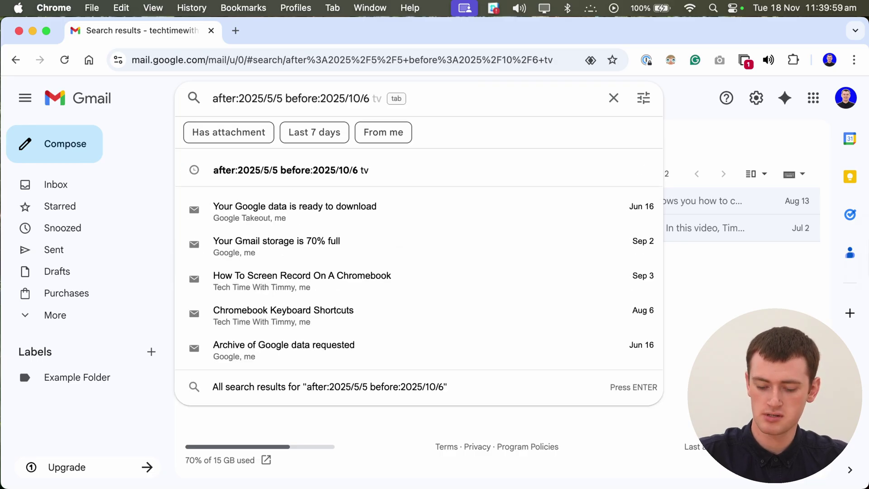
pyautogui.press('Return')
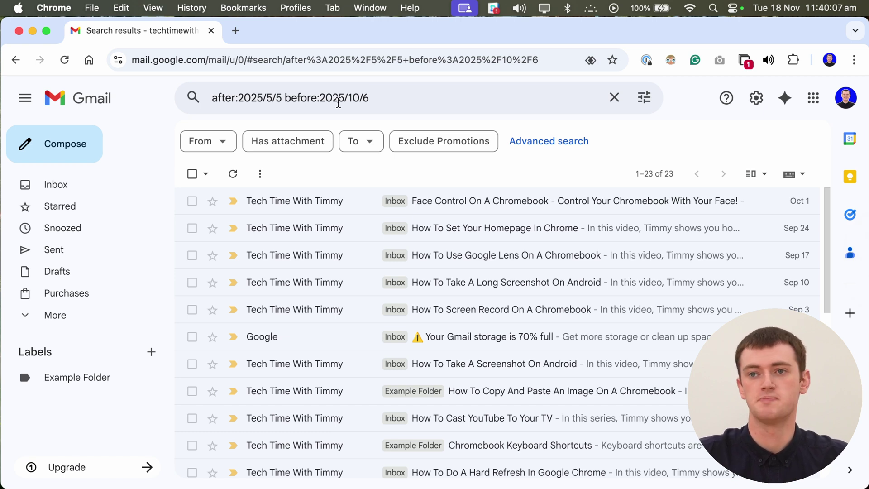
pyautogui.click(402, 98)
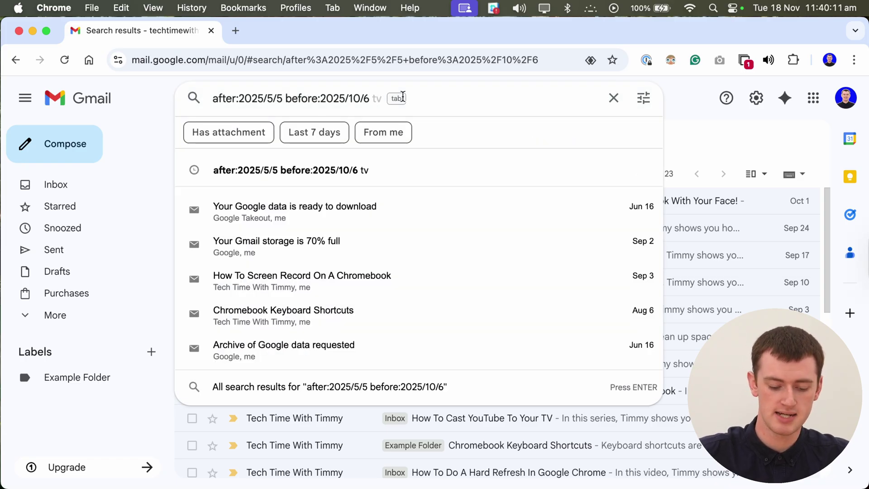
pyautogui.write('in:')
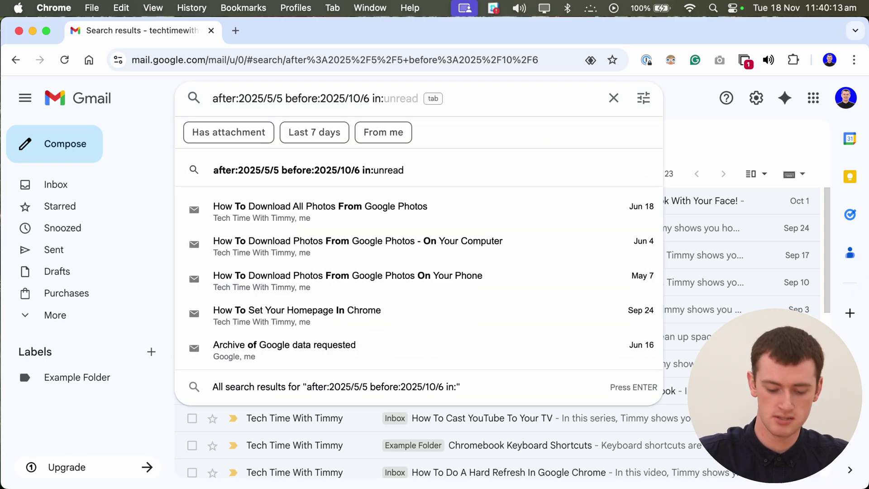
pyautogui.write('inbox')
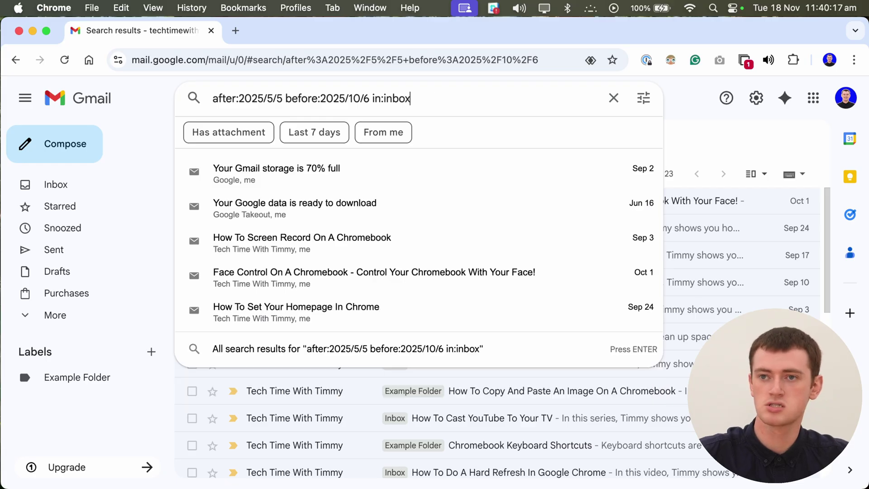
pyautogui.press('Return')
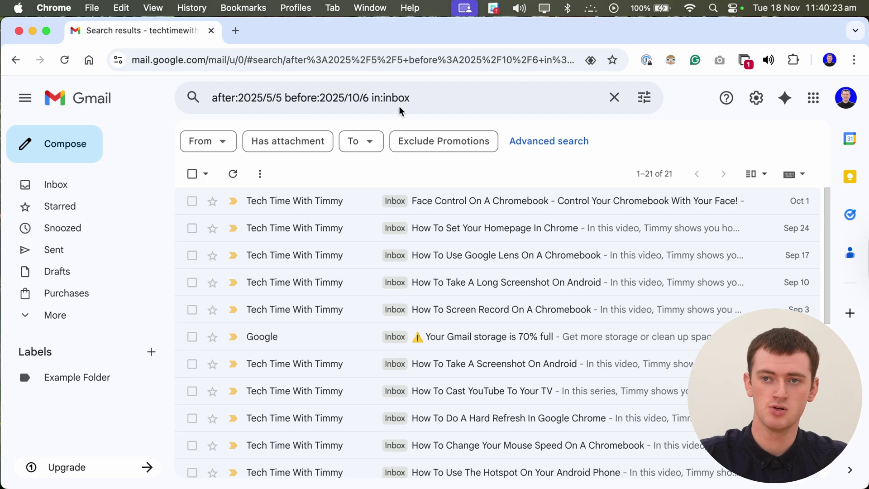
# Swap in:inbox for in:sent in the date query, which finds no messages
pyautogui.click(415, 99)
pyautogui.moveTo(415, 99); pyautogui.dragTo(382, 98)
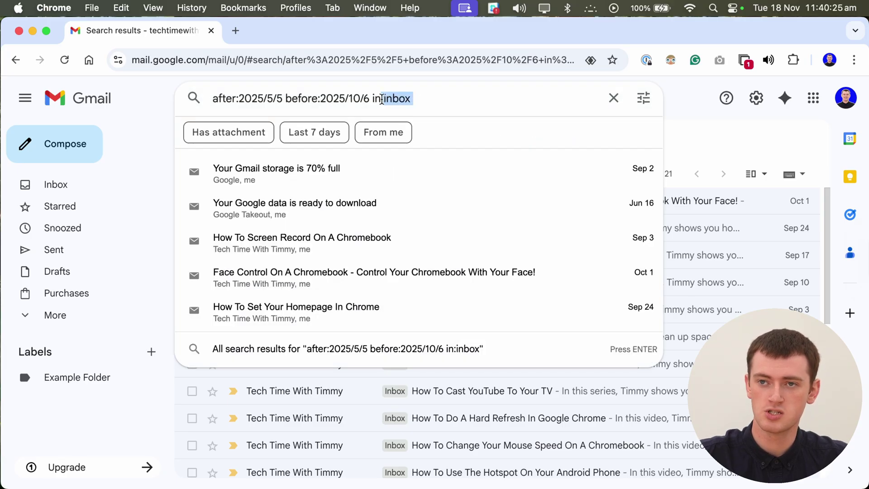
pyautogui.write('sent')
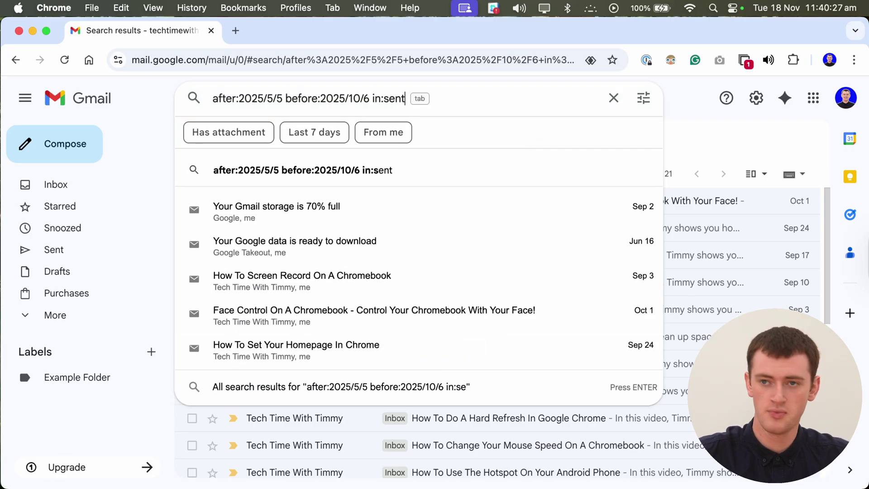
pyautogui.press('Return')
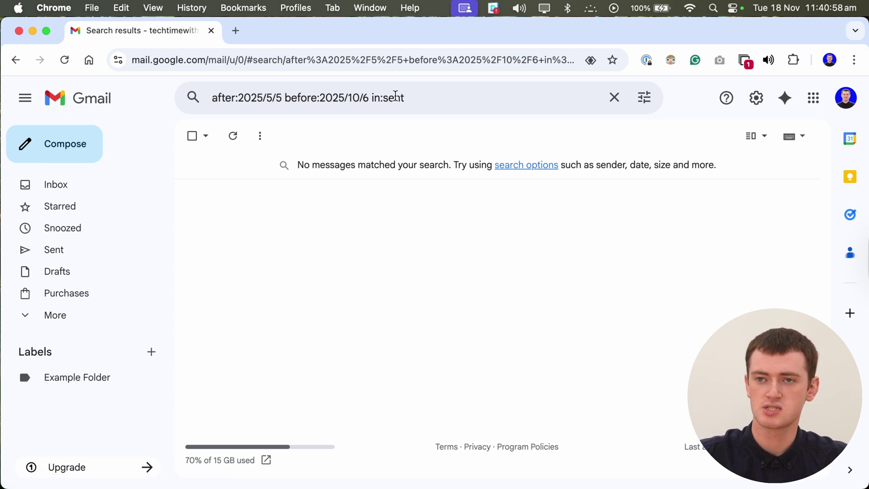
pyautogui.click(415, 98)
# Replace in:sent with label:example-folder, returning the 2 August Example Folder emails
pyautogui.moveTo(422, 98); pyautogui.dragTo(375, 98)
pyautogui.press('BackSpace')
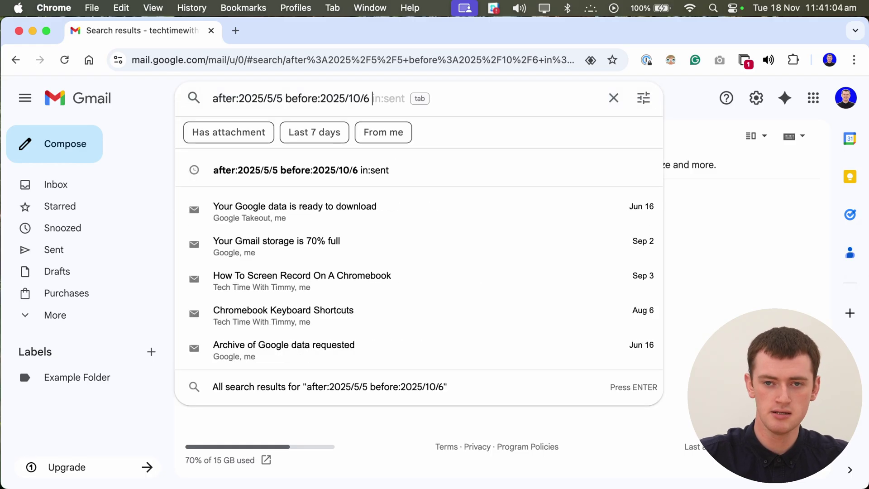
pyautogui.write('lab')
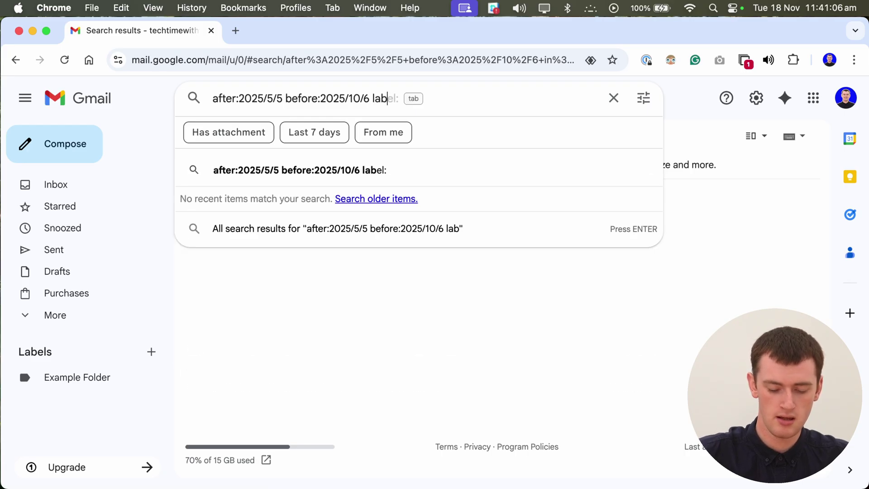
pyautogui.write('el:')
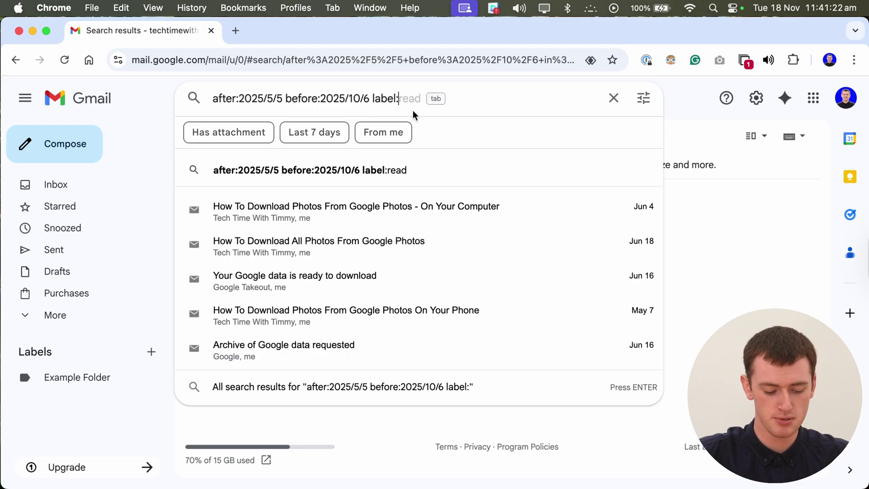
pyautogui.write('example-')
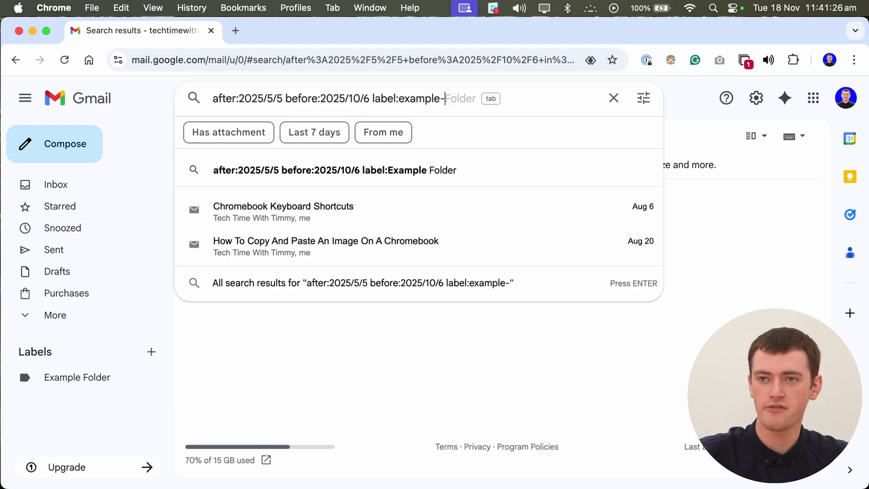
pyautogui.write('f')
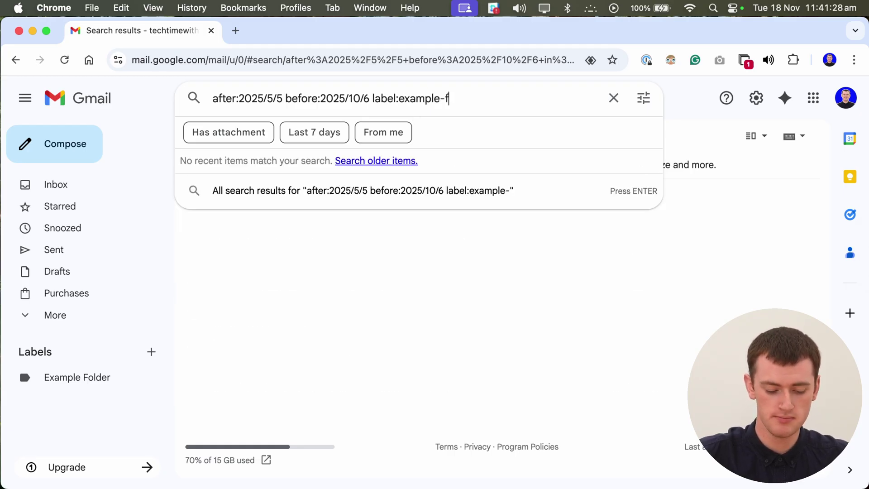
pyautogui.write('older')
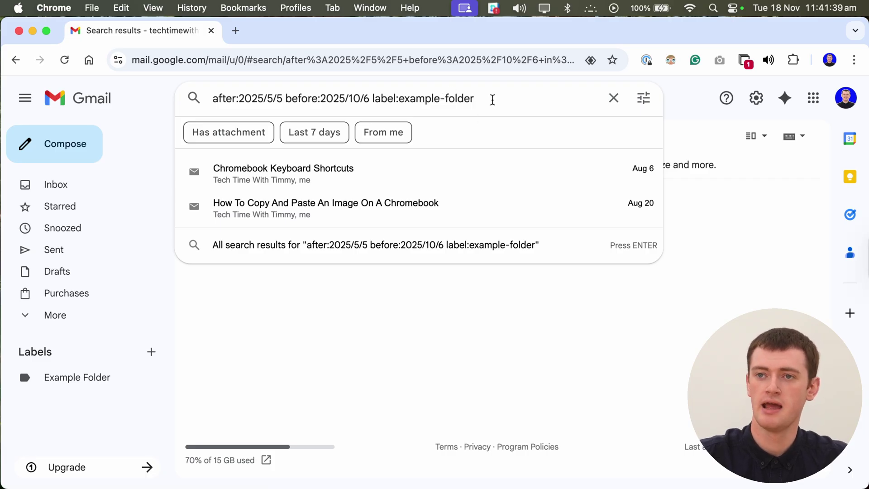
pyautogui.press('Return')
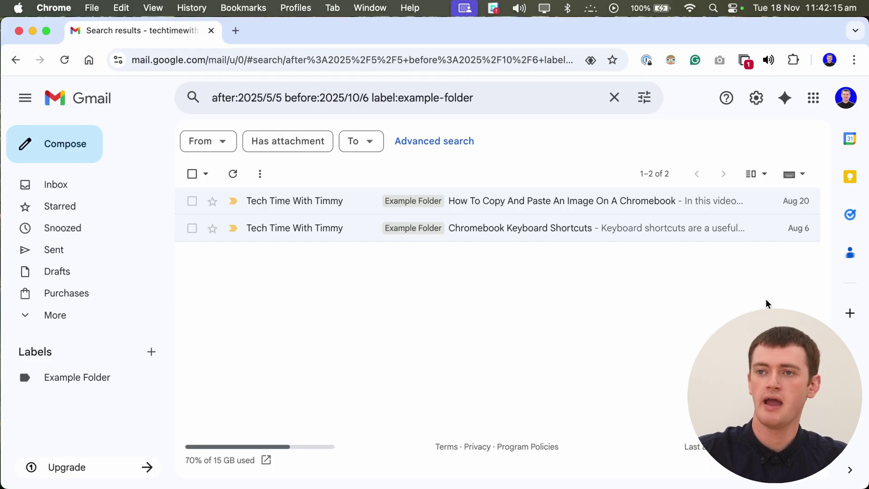
# Clear the search and return to the full Inbox of 292 emails
pyautogui.click(615, 100)
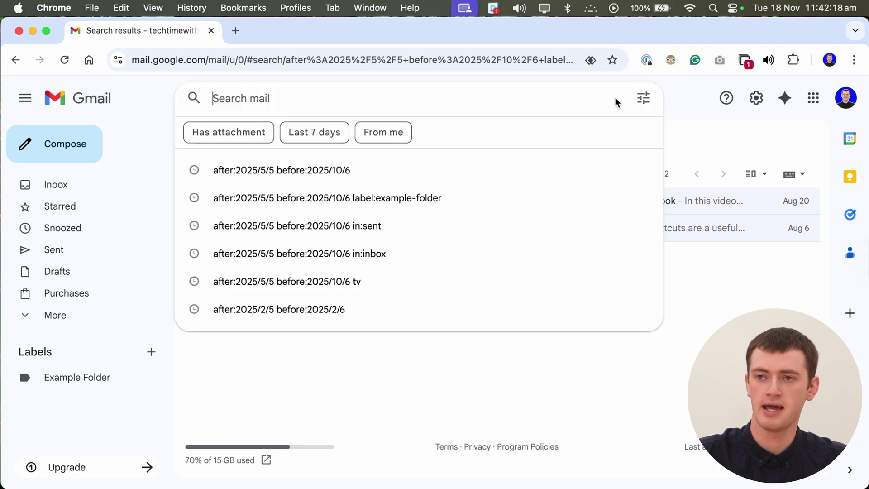
pyautogui.click(47, 194)
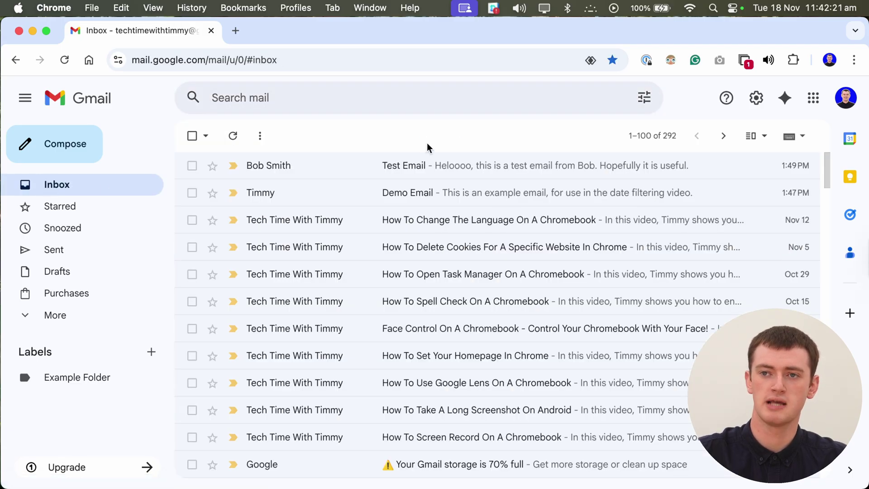